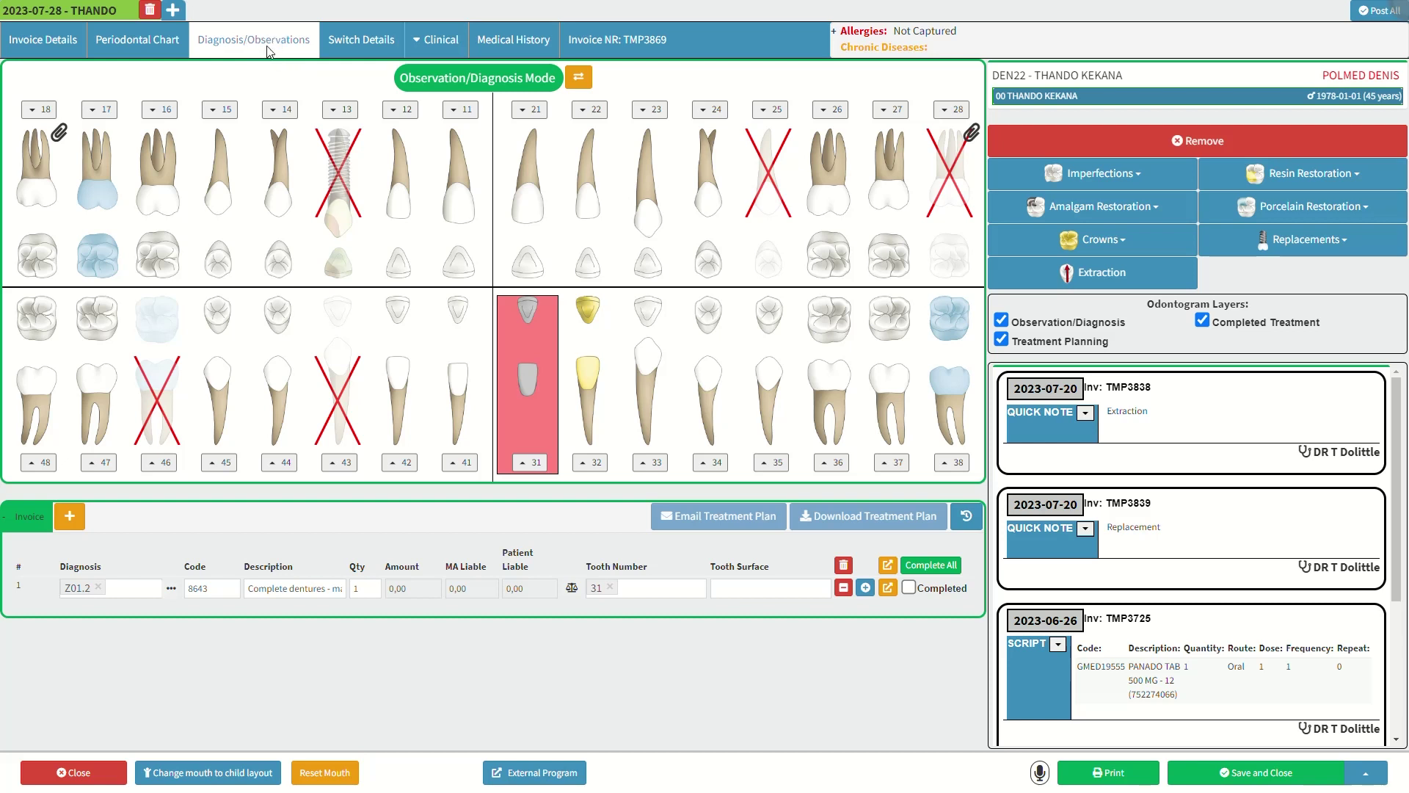
# Step: Change the odontogram from Observation/Diagnosis Mode to Treatment Planning Mode to expose the treatment options
pyautogui.click(472, 88)
pyautogui.click(579, 78)
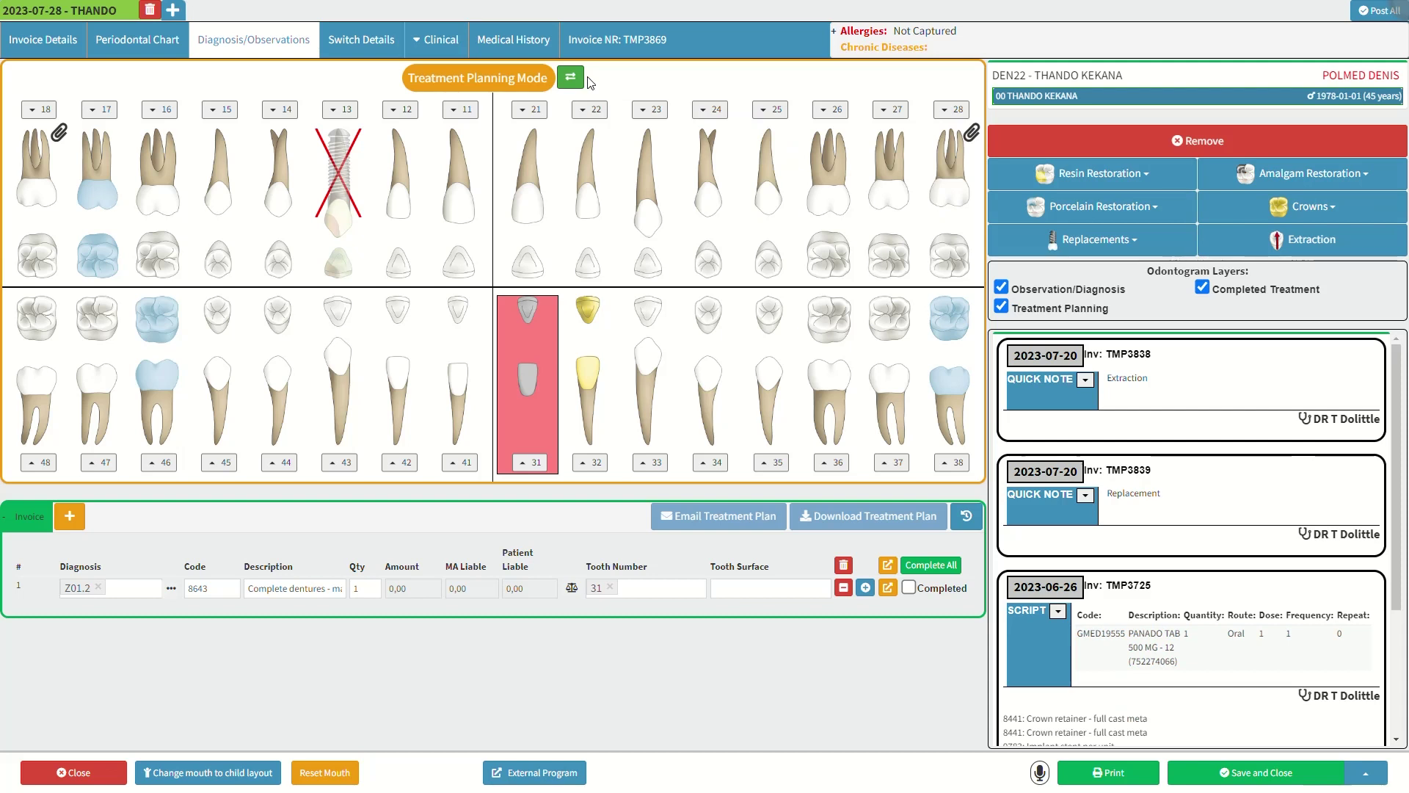
pyautogui.click(505, 89)
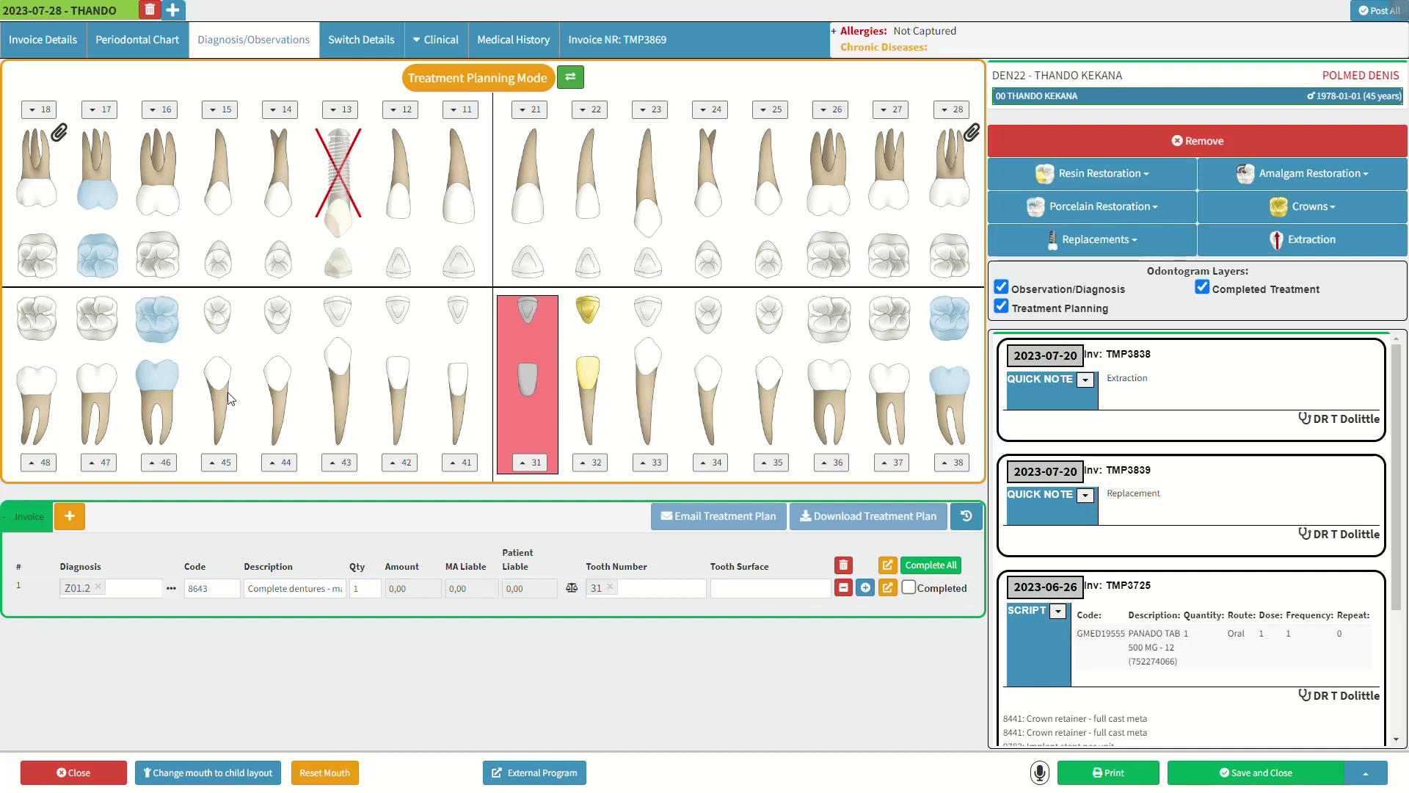
pyautogui.click(39, 515)
pyautogui.click(1256, 269)
pyautogui.click(1002, 288)
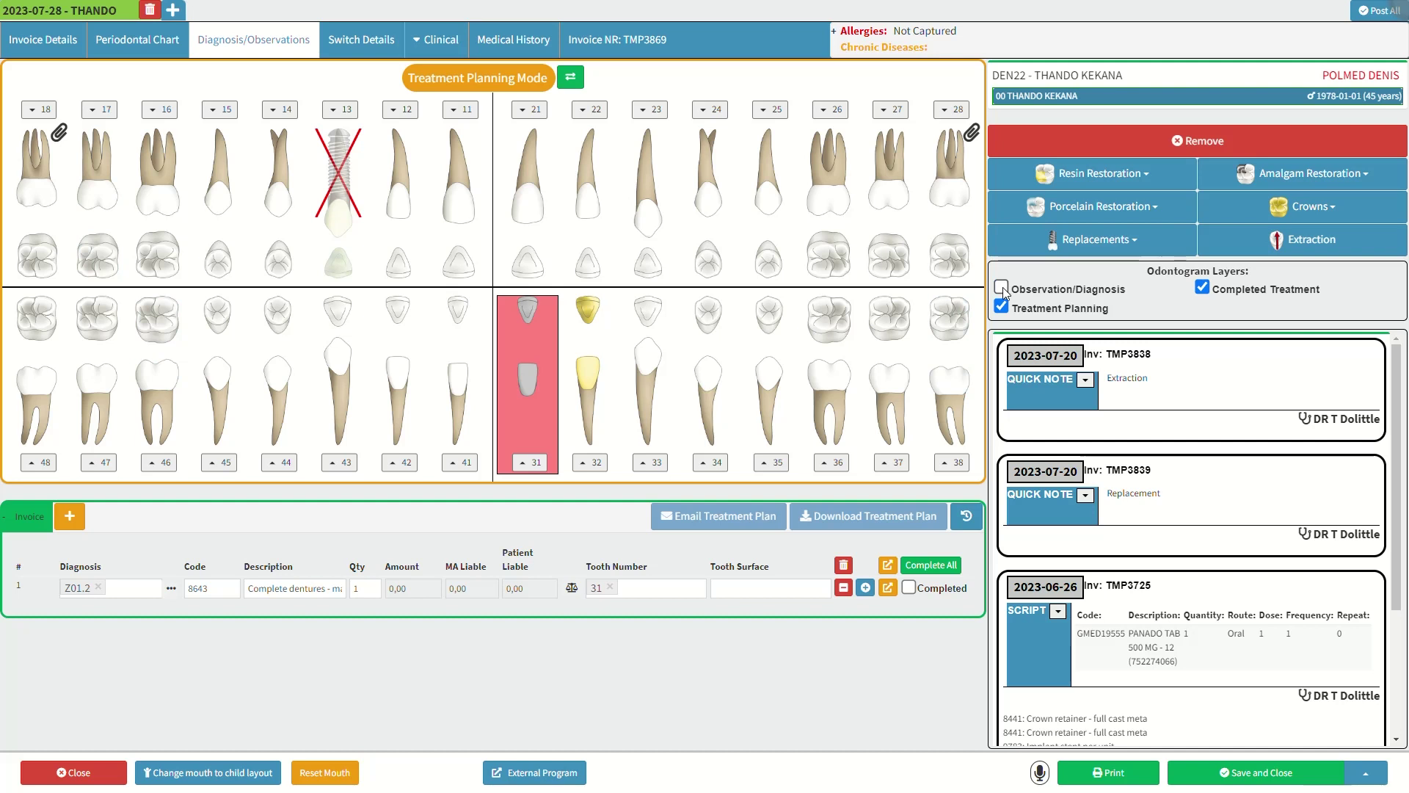
pyautogui.click(1003, 307)
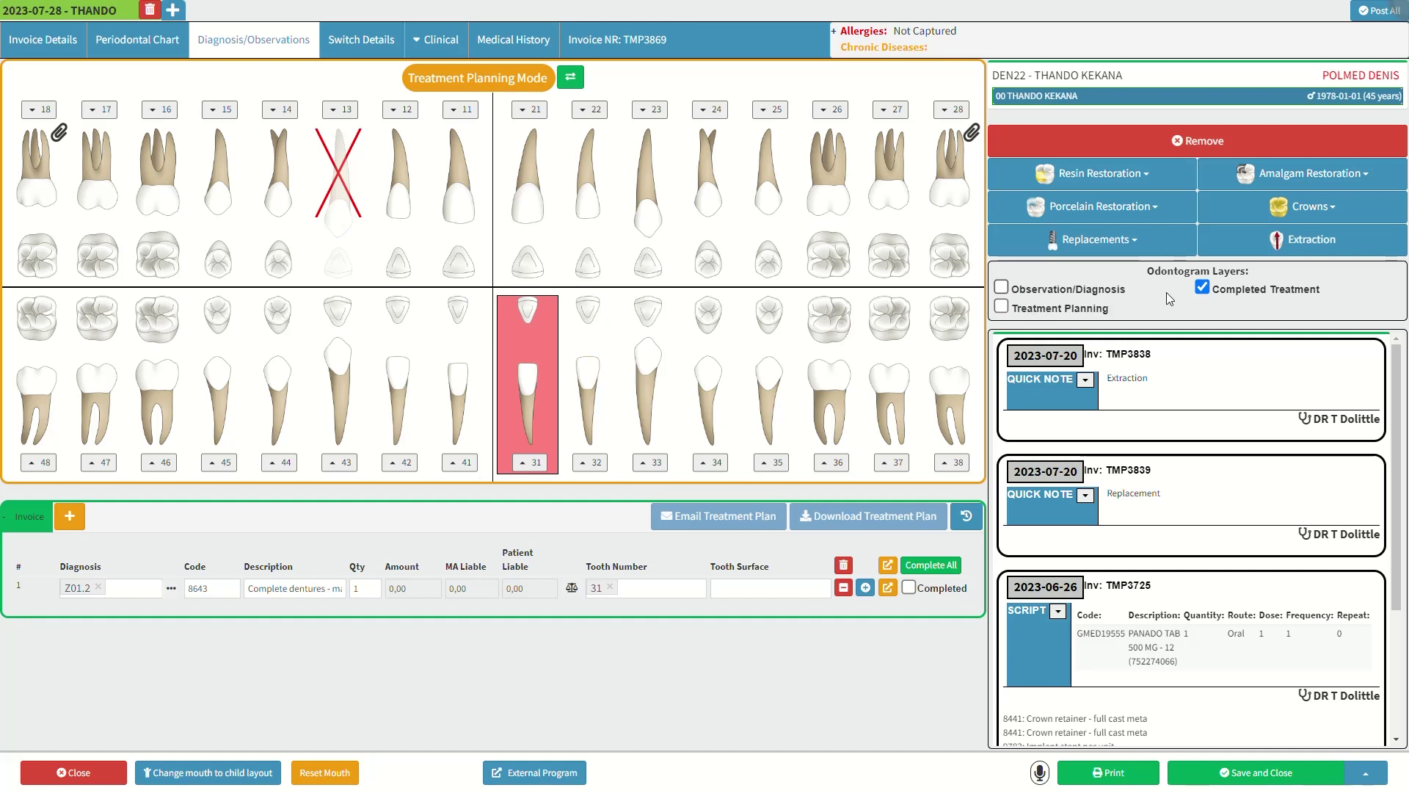
pyautogui.click(1202, 289)
pyautogui.click(1202, 288)
pyautogui.click(1001, 287)
pyautogui.click(1003, 306)
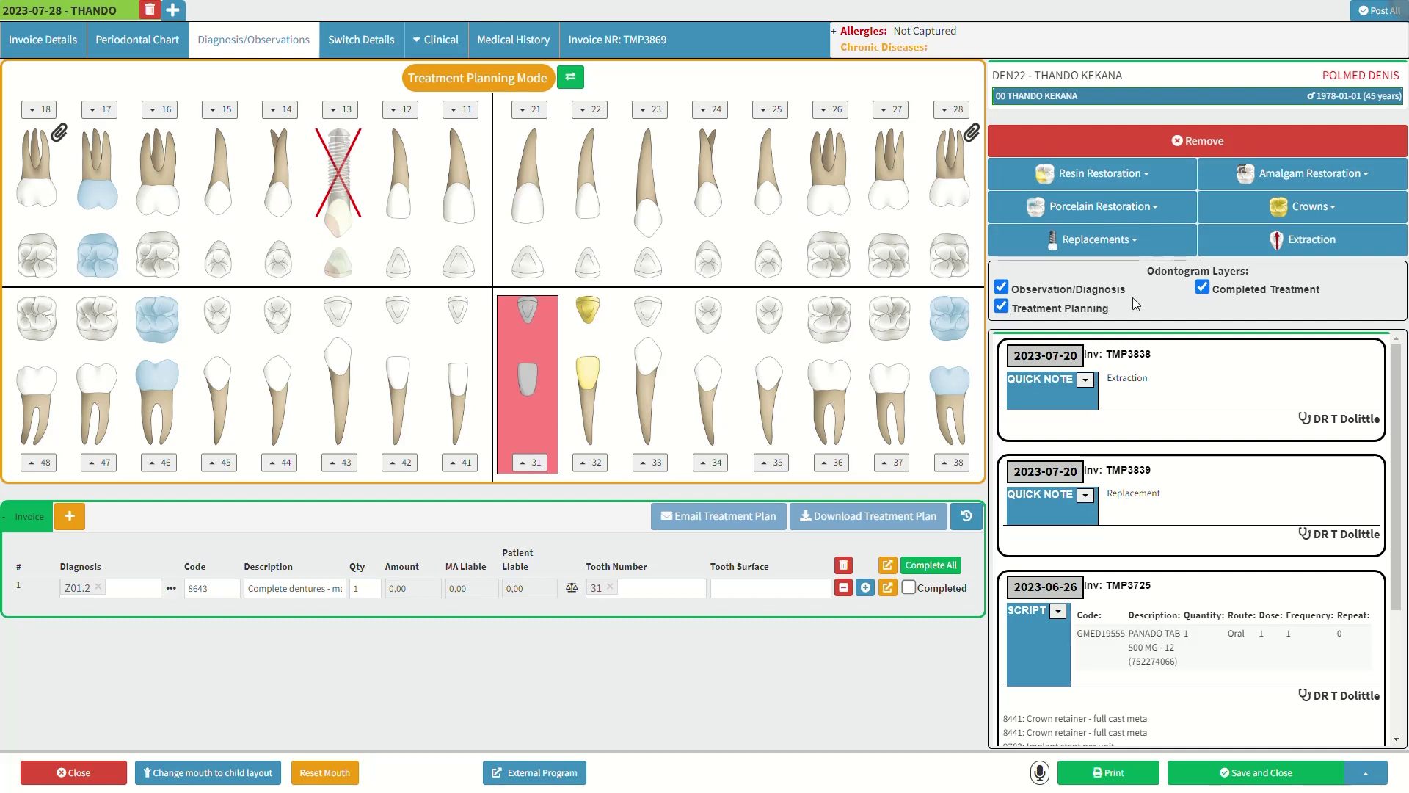
pyautogui.click(650, 114)
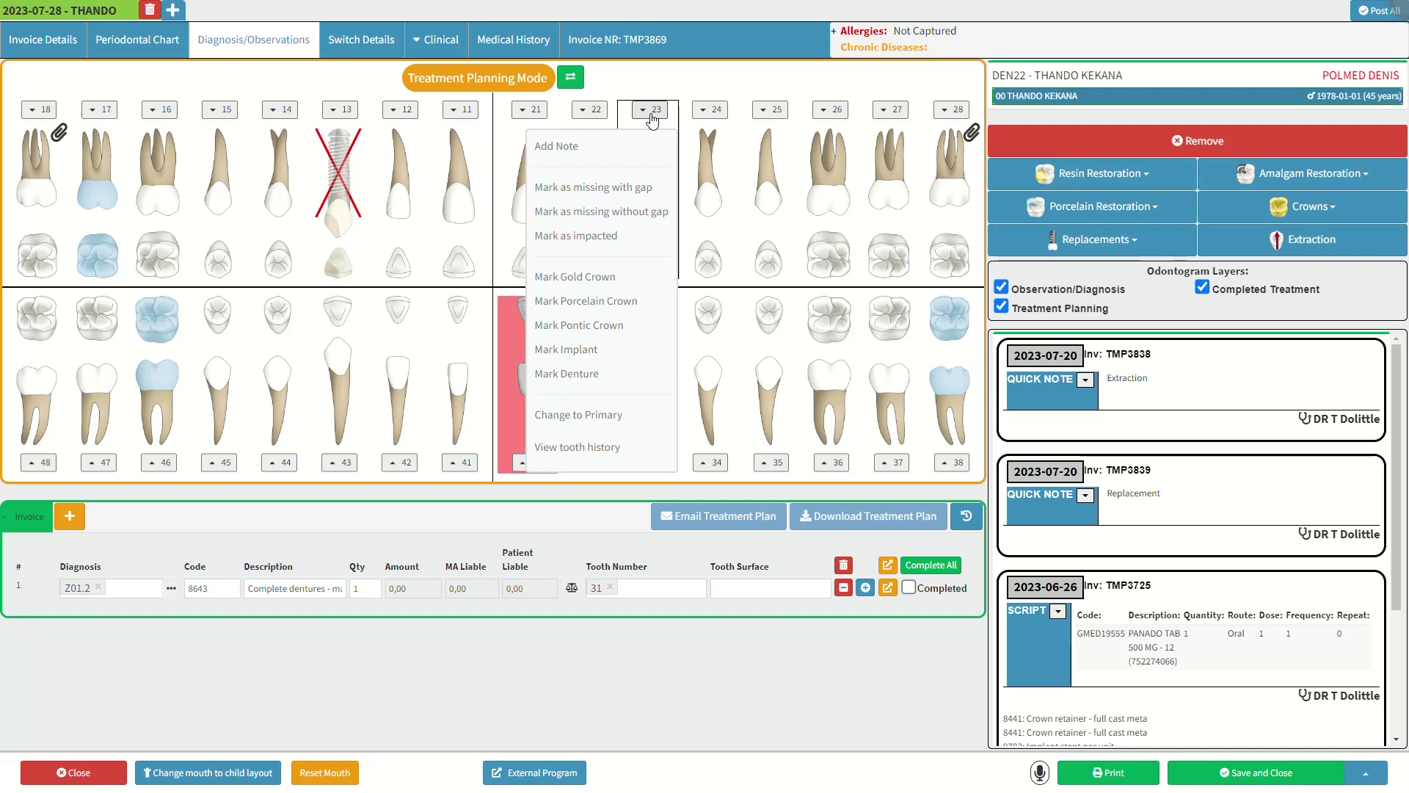
pyautogui.click(589, 146)
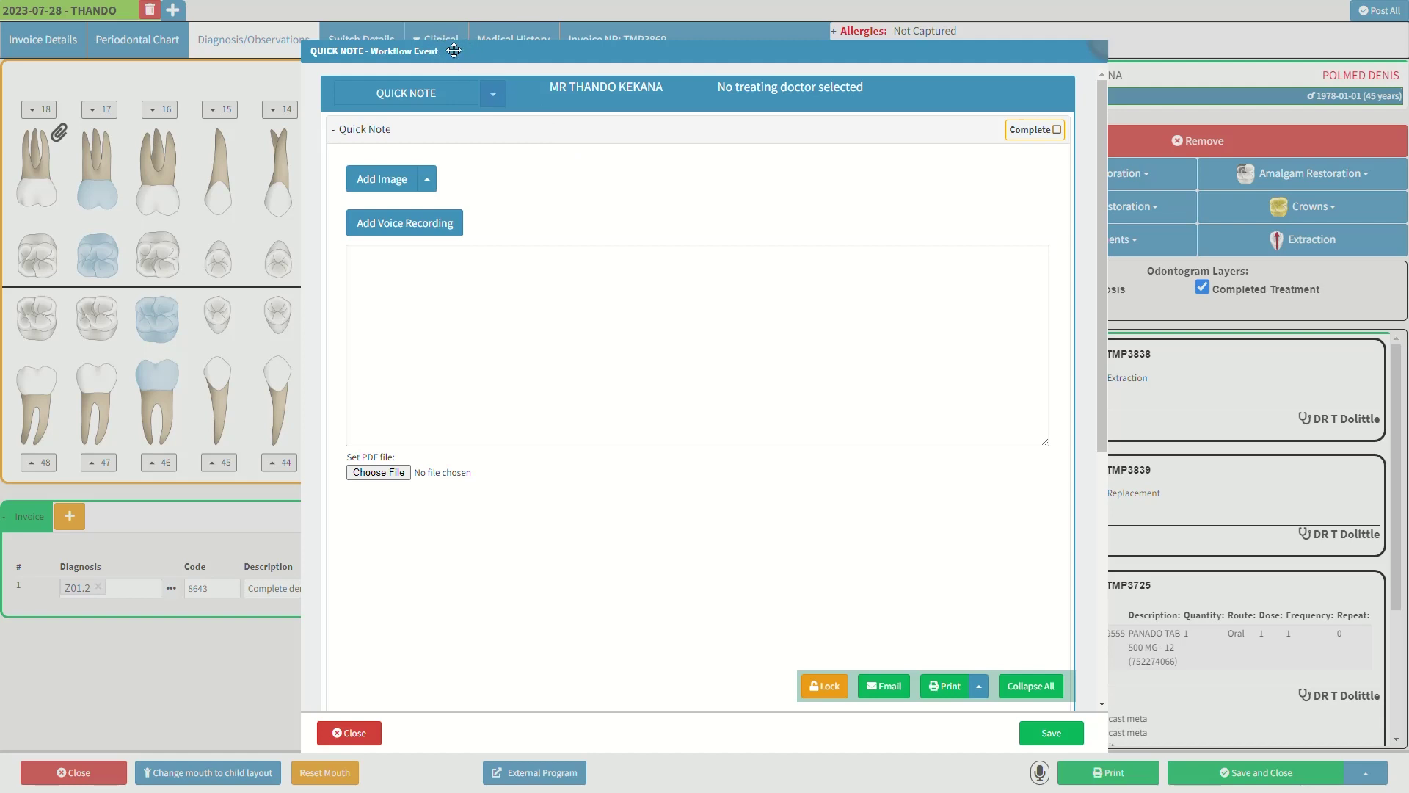
pyautogui.click(363, 732)
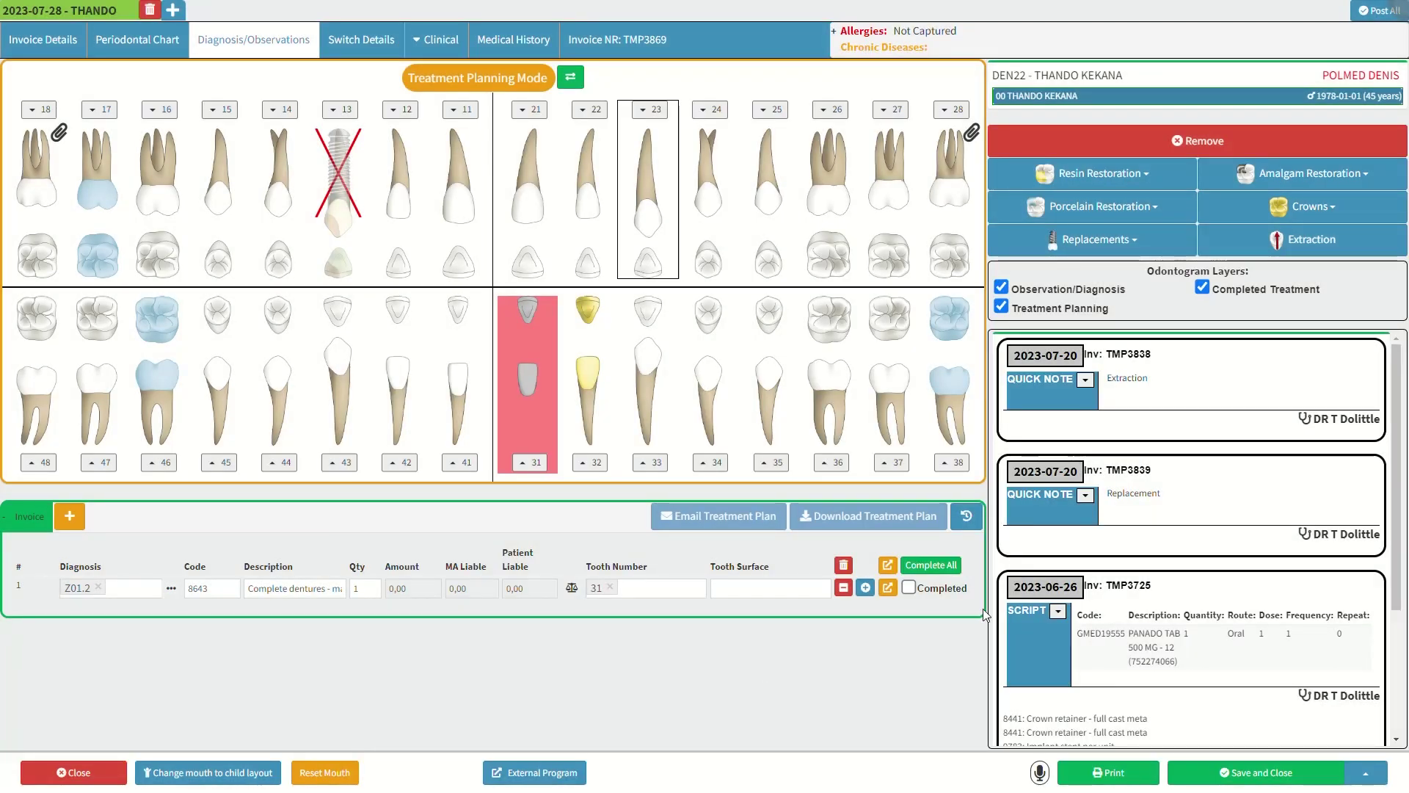
pyautogui.click(1271, 350)
pyautogui.click(1086, 380)
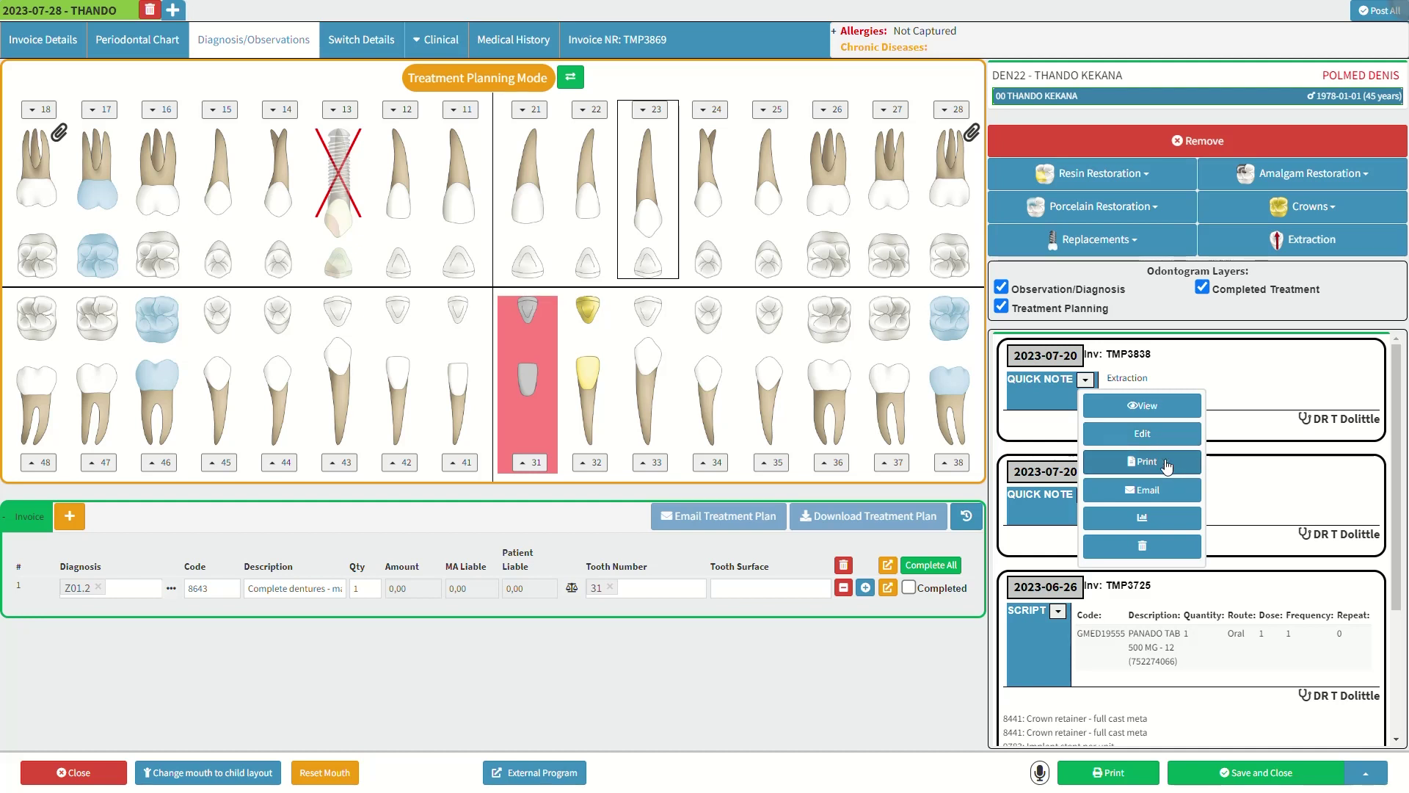
pyautogui.click(1168, 493)
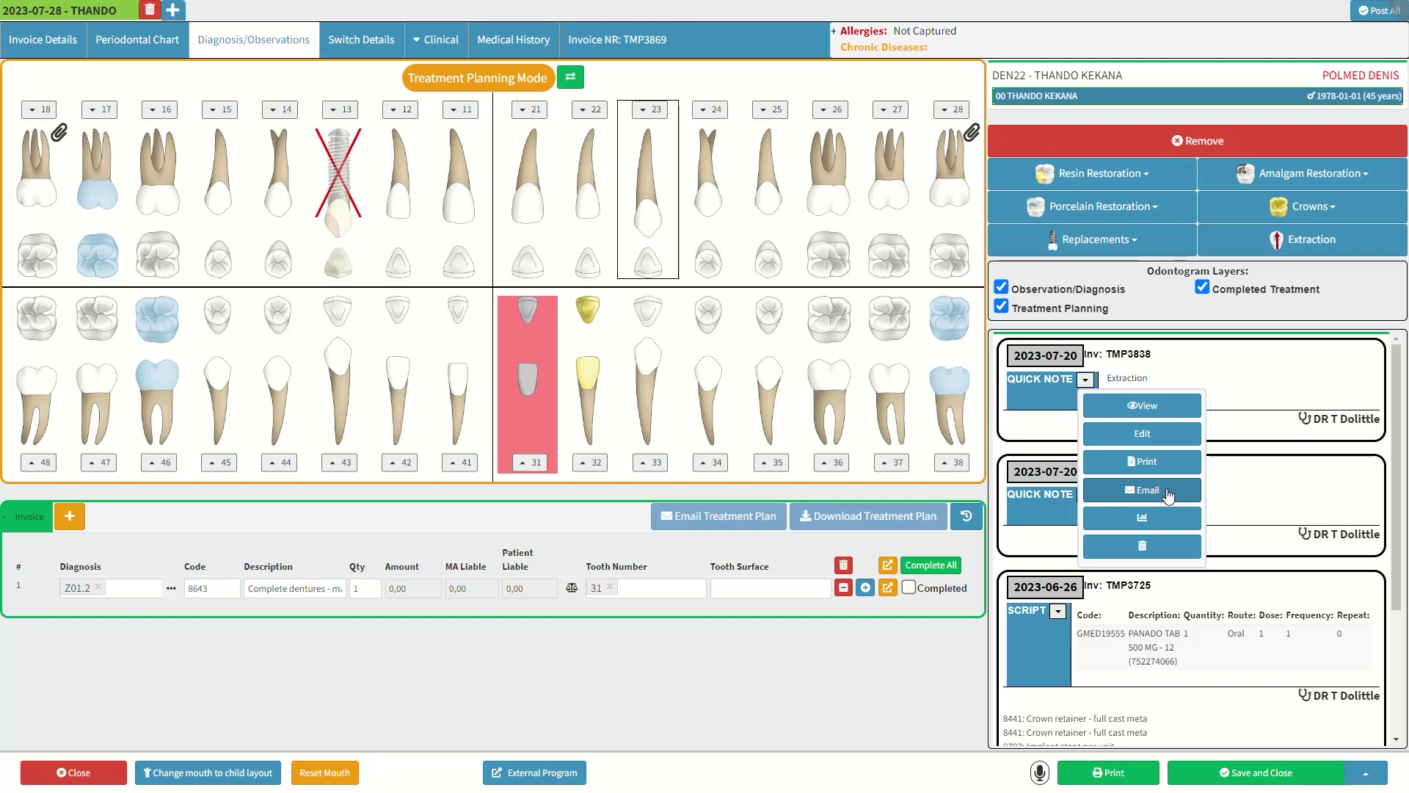
pyautogui.click(1167, 521)
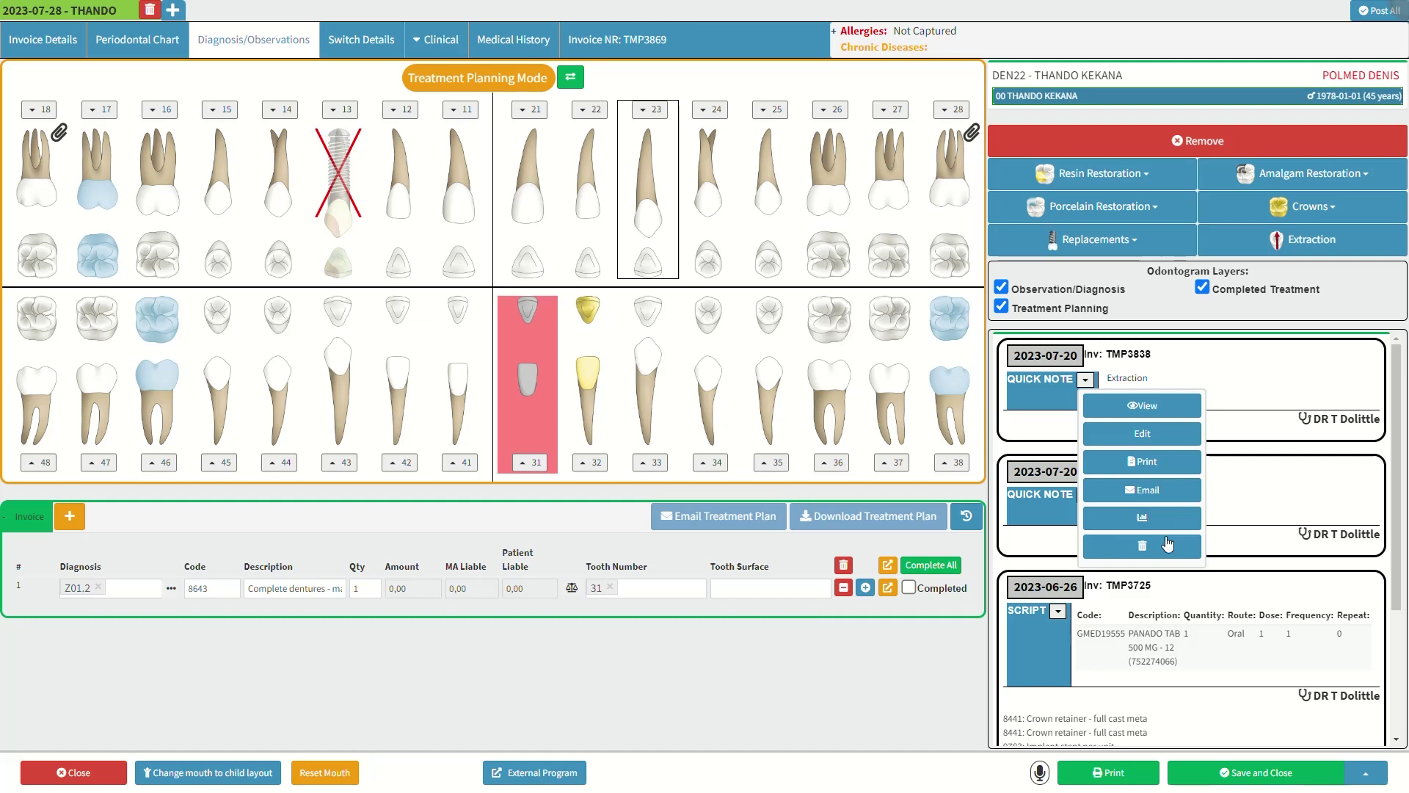
pyautogui.click(1167, 549)
pyautogui.click(651, 701)
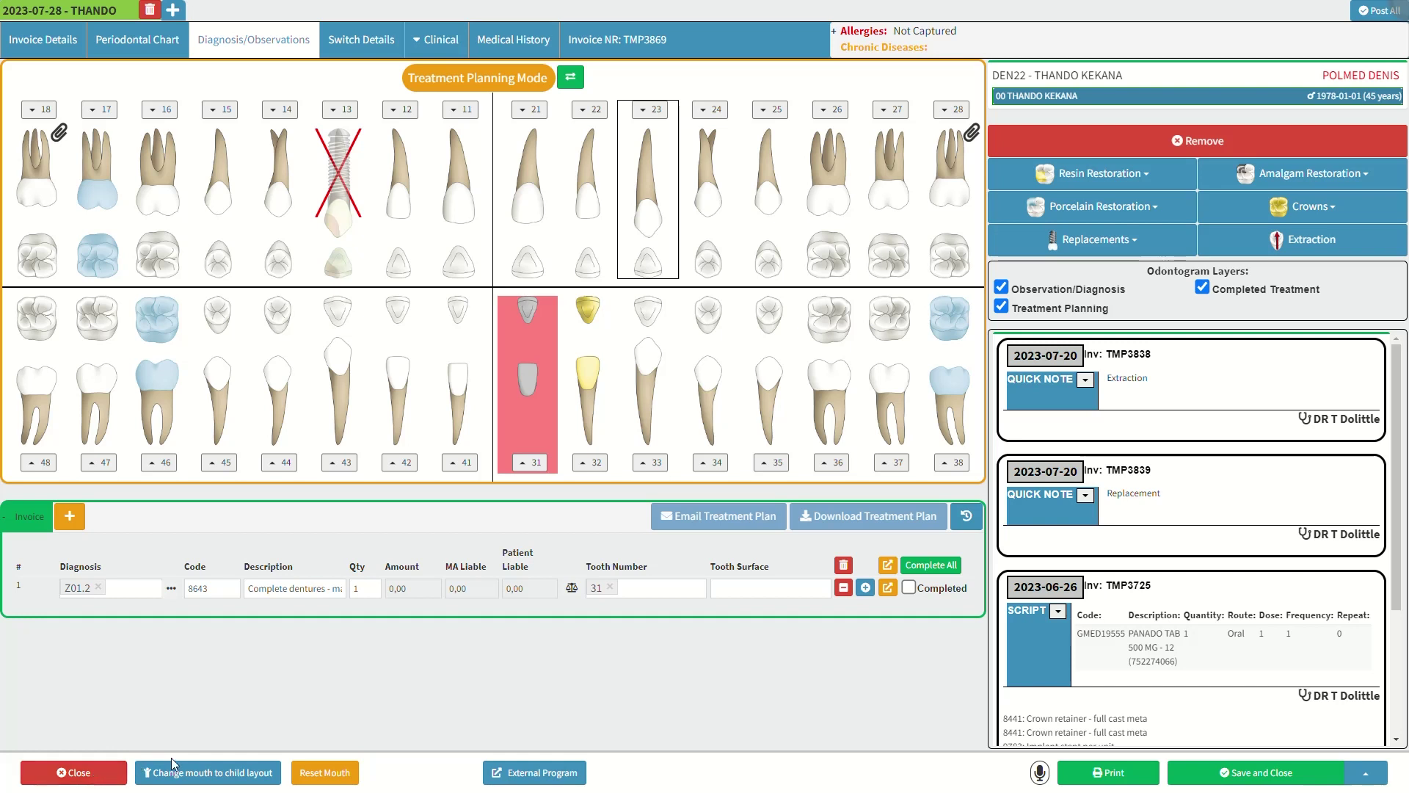
# Step: Reset Mouth and confirm the Attention dialog, wiping all recorded tooth data from the chart
pyautogui.click(276, 775)
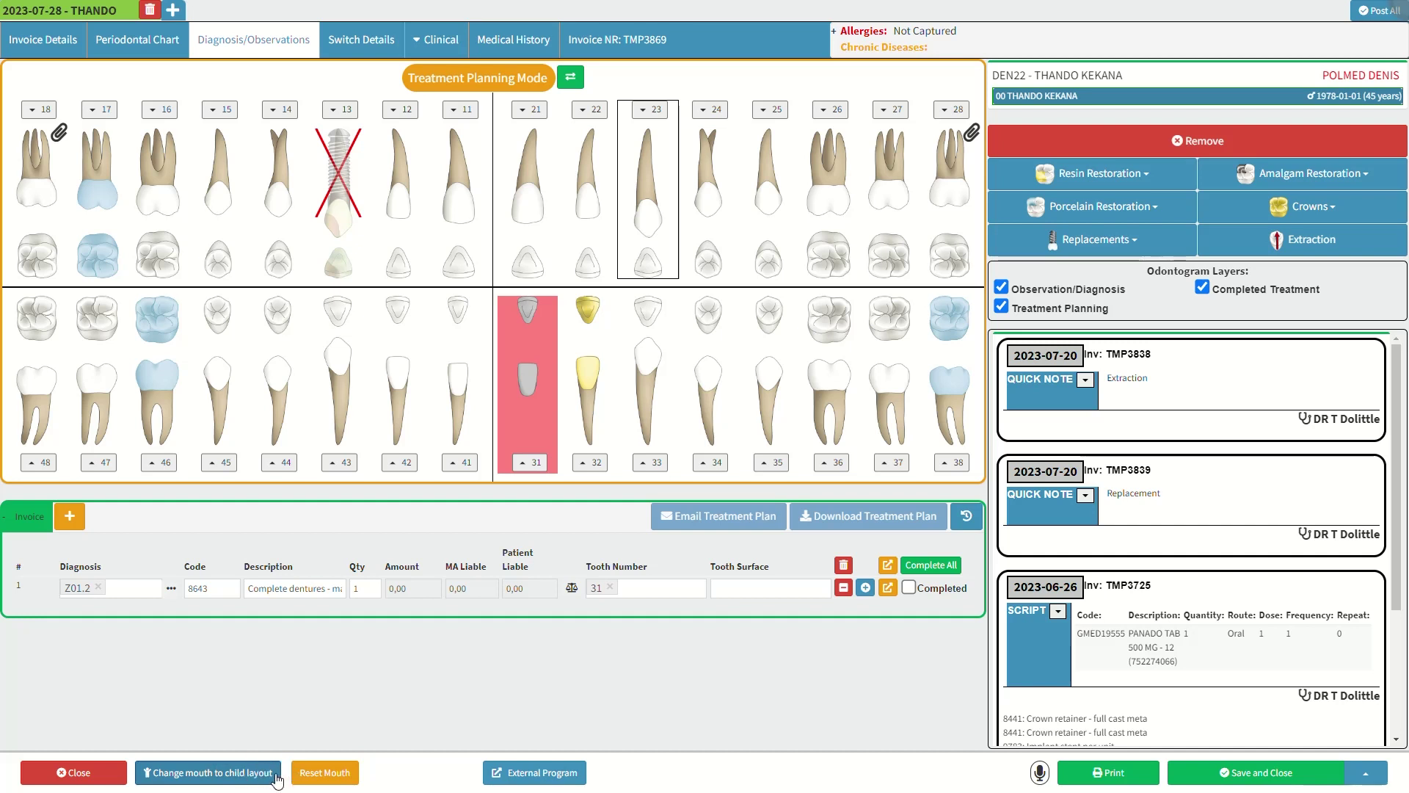
pyautogui.click(357, 780)
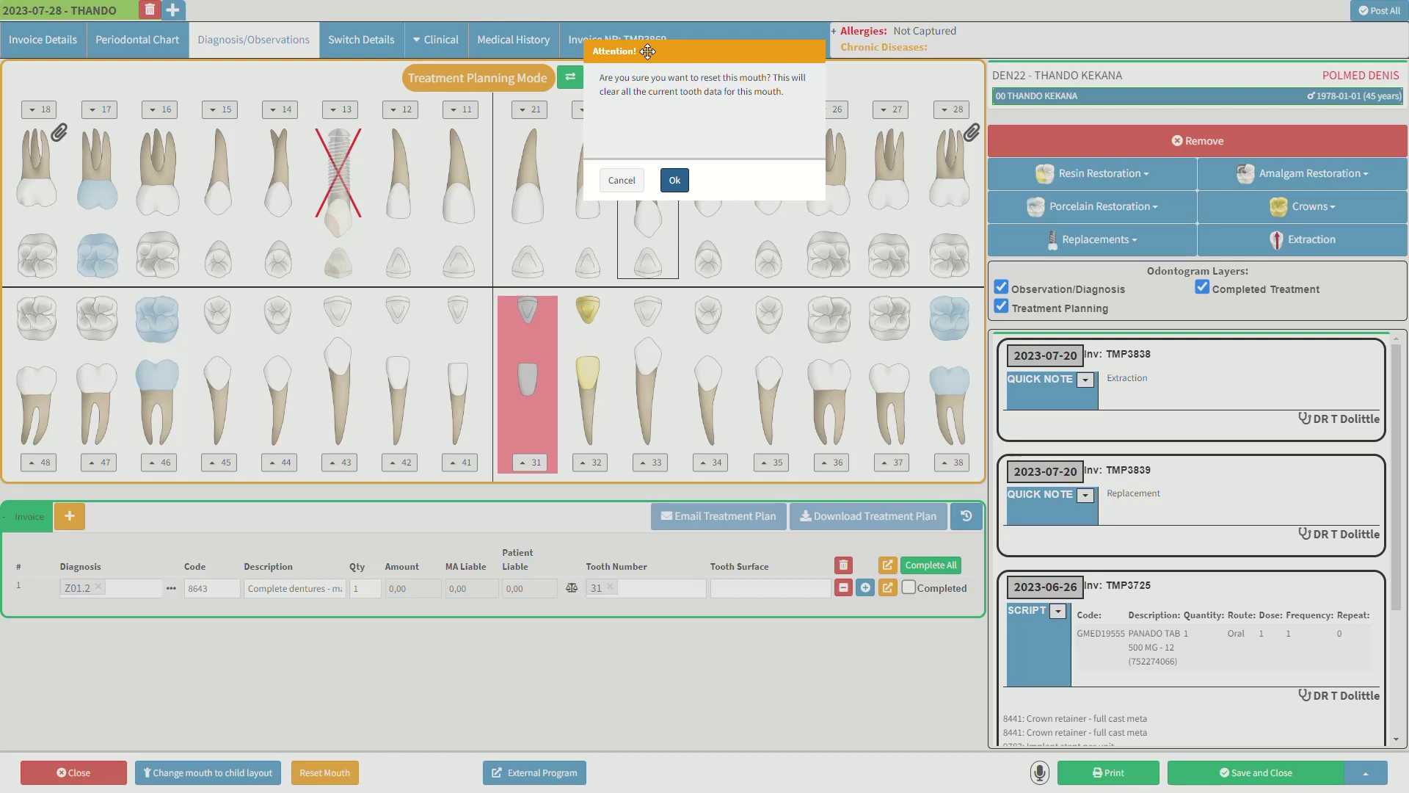
pyautogui.click(674, 181)
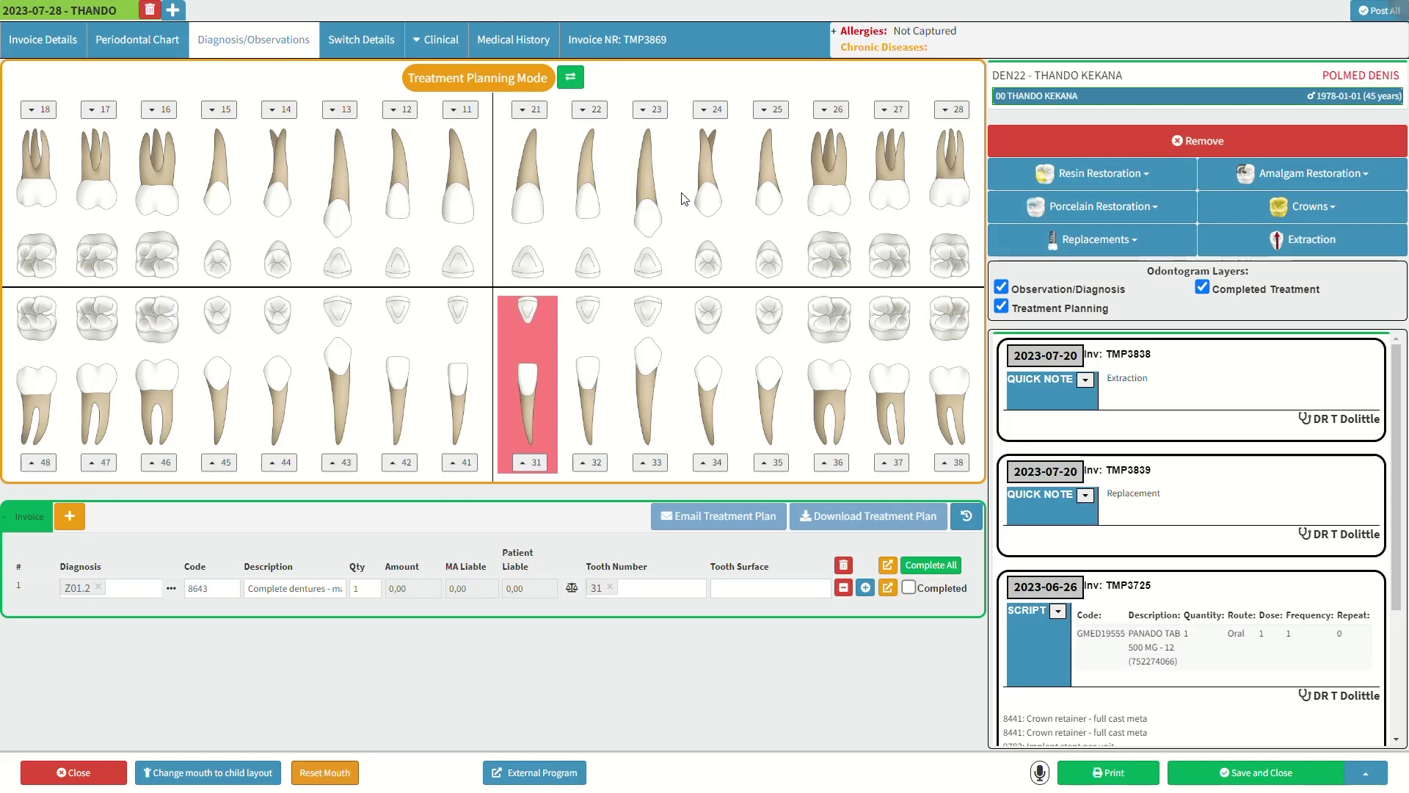
pyautogui.click(577, 771)
pyautogui.click(1040, 771)
pyautogui.moveTo(1040, 773)
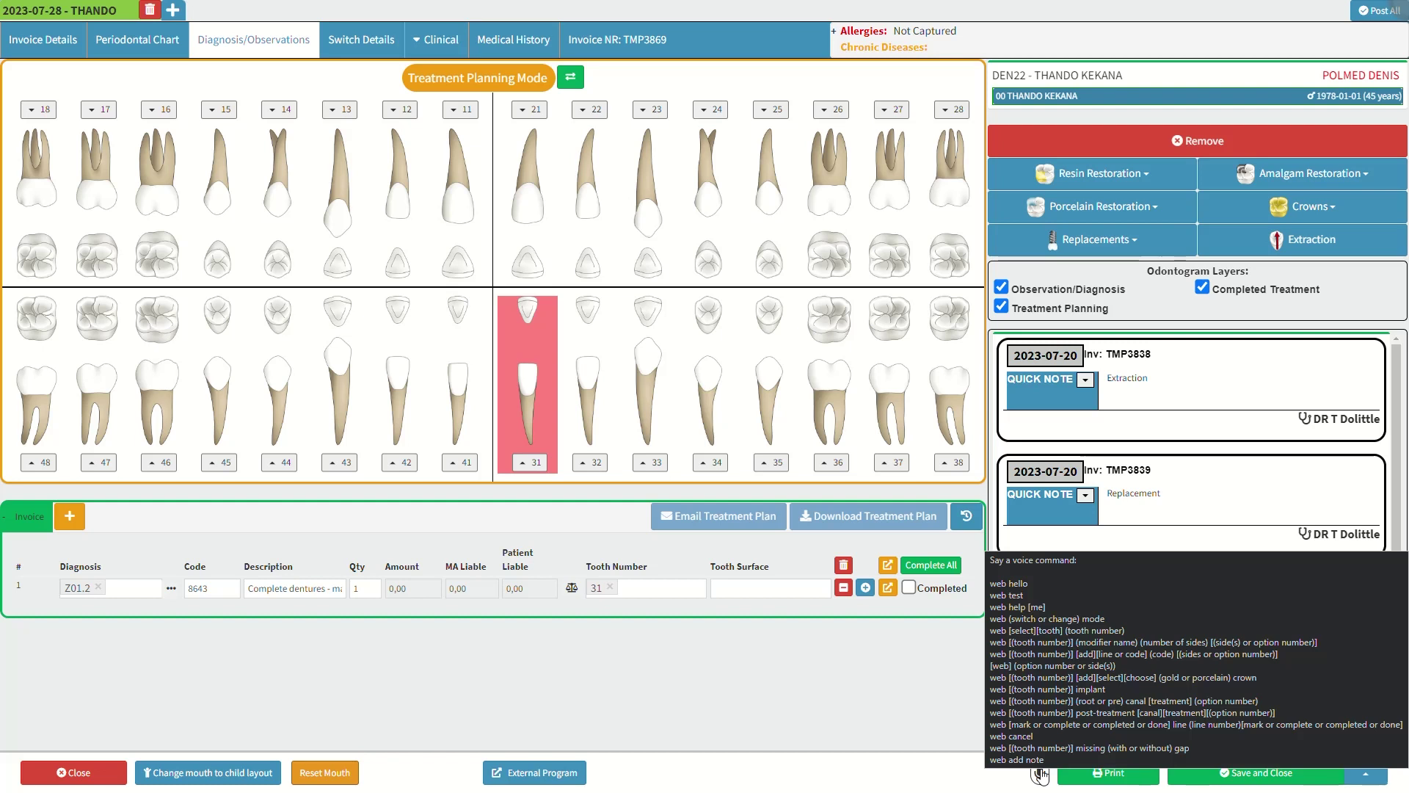
pyautogui.click(1144, 779)
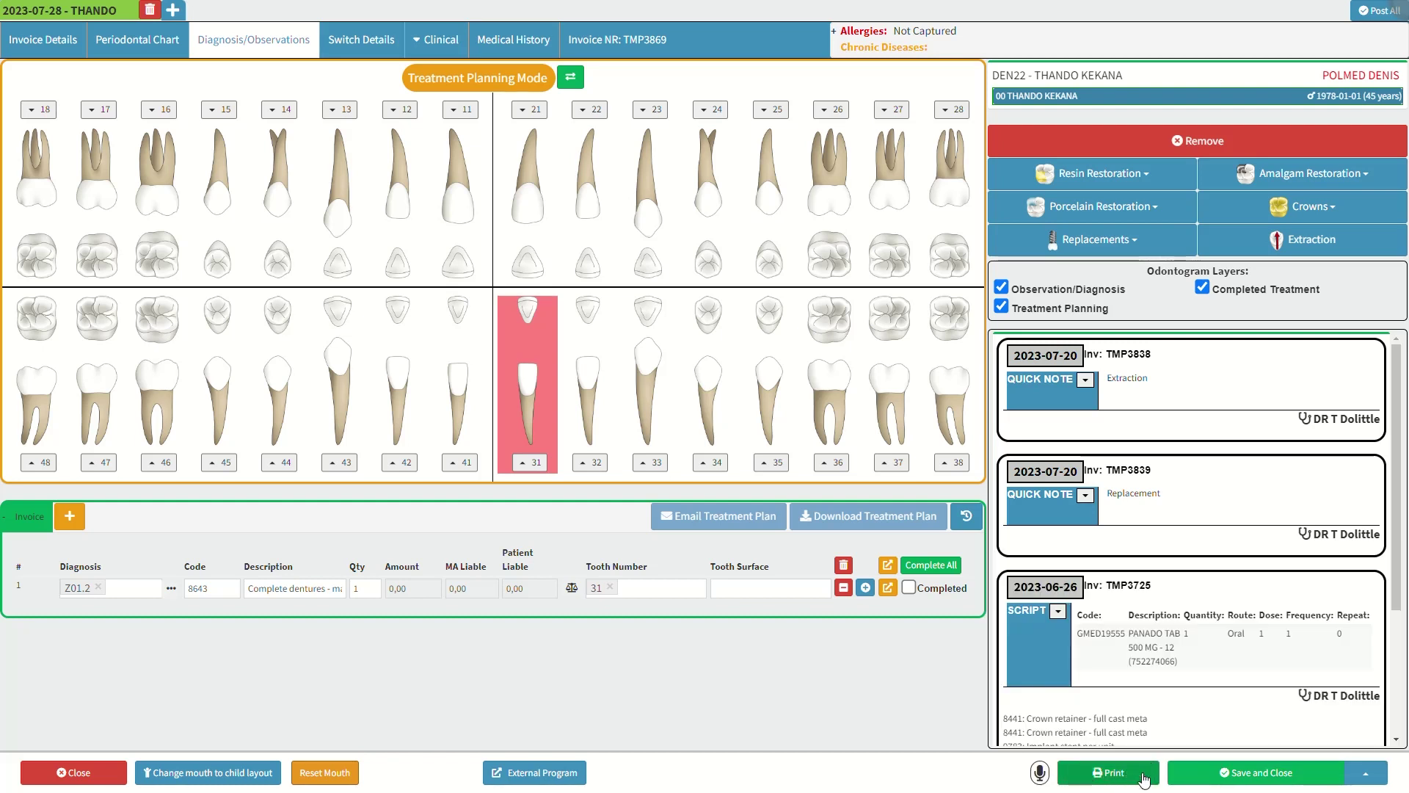
# Step: Save the billing, then show the Mouth History with its three INSERT and one UPDATE entries
pyautogui.click(1365, 777)
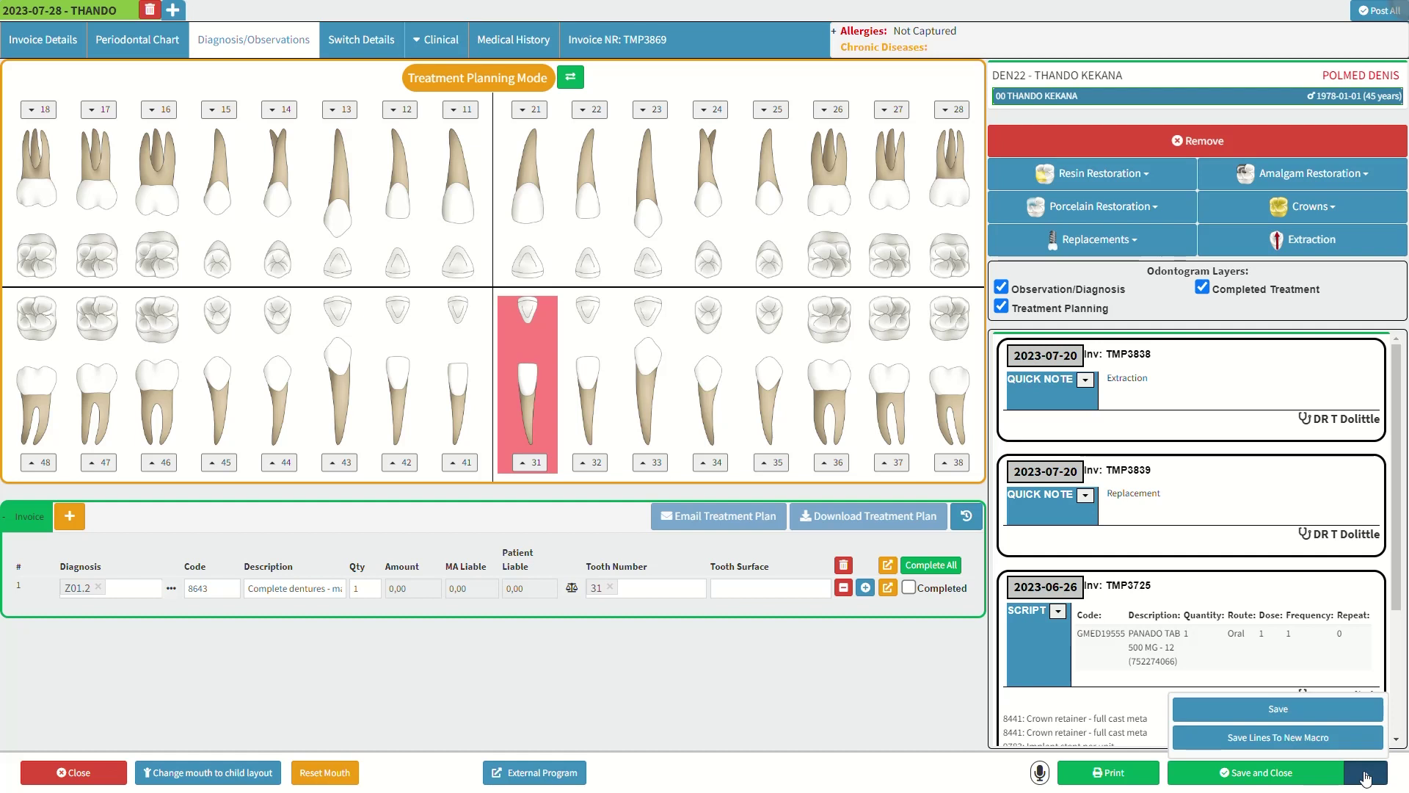
pyautogui.click(1313, 716)
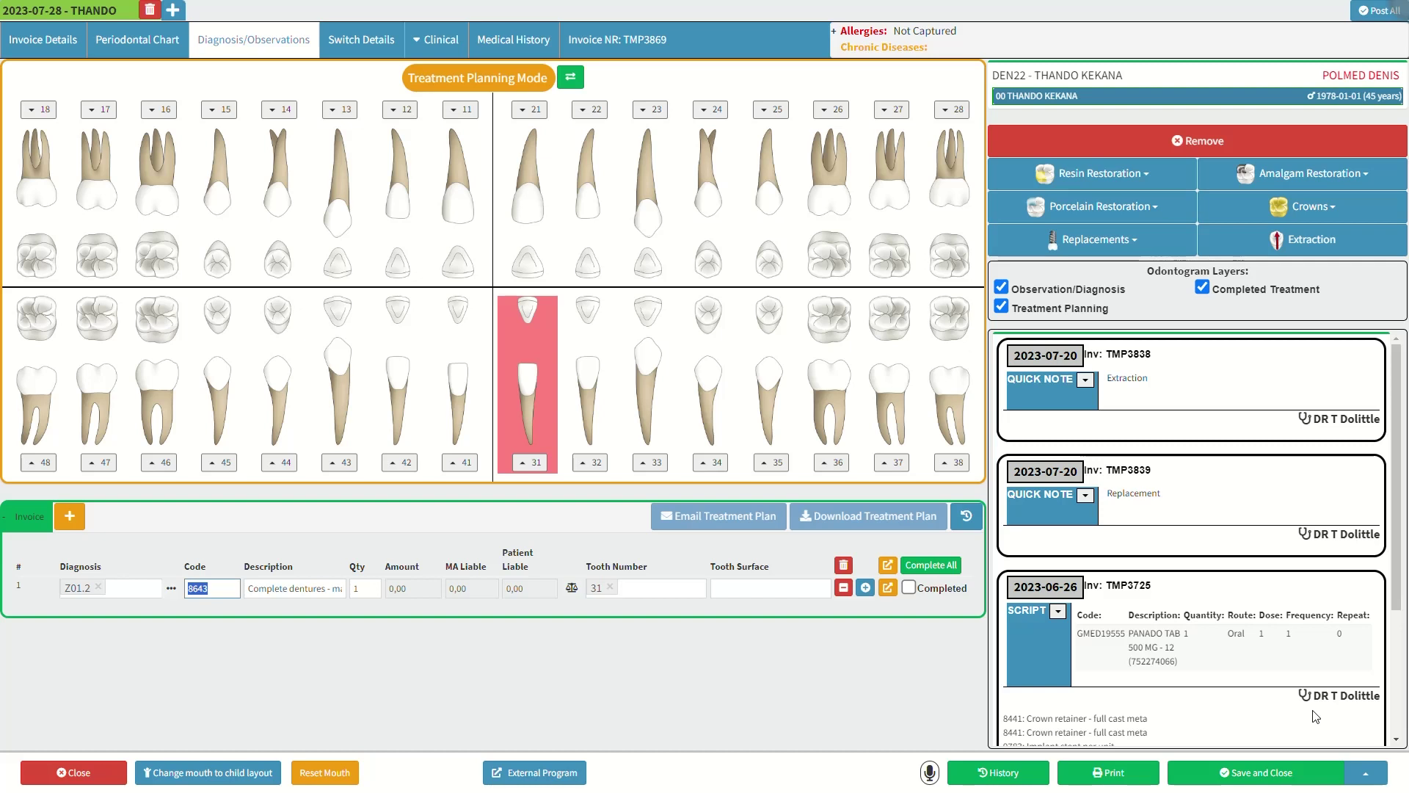
pyautogui.click(1025, 776)
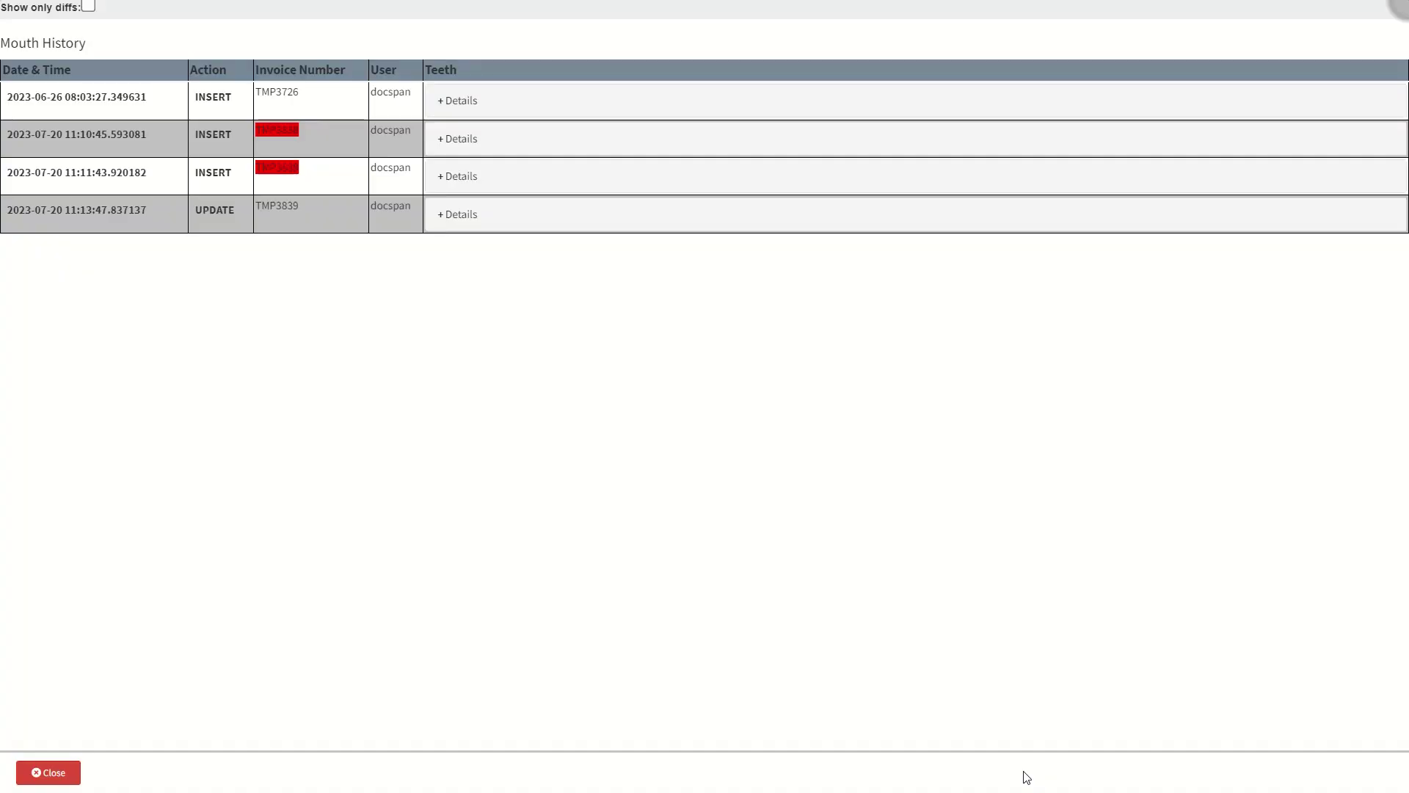
pyautogui.click(103, 49)
pyautogui.click(90, 72)
pyautogui.click(235, 74)
pyautogui.click(467, 68)
pyautogui.click(60, 773)
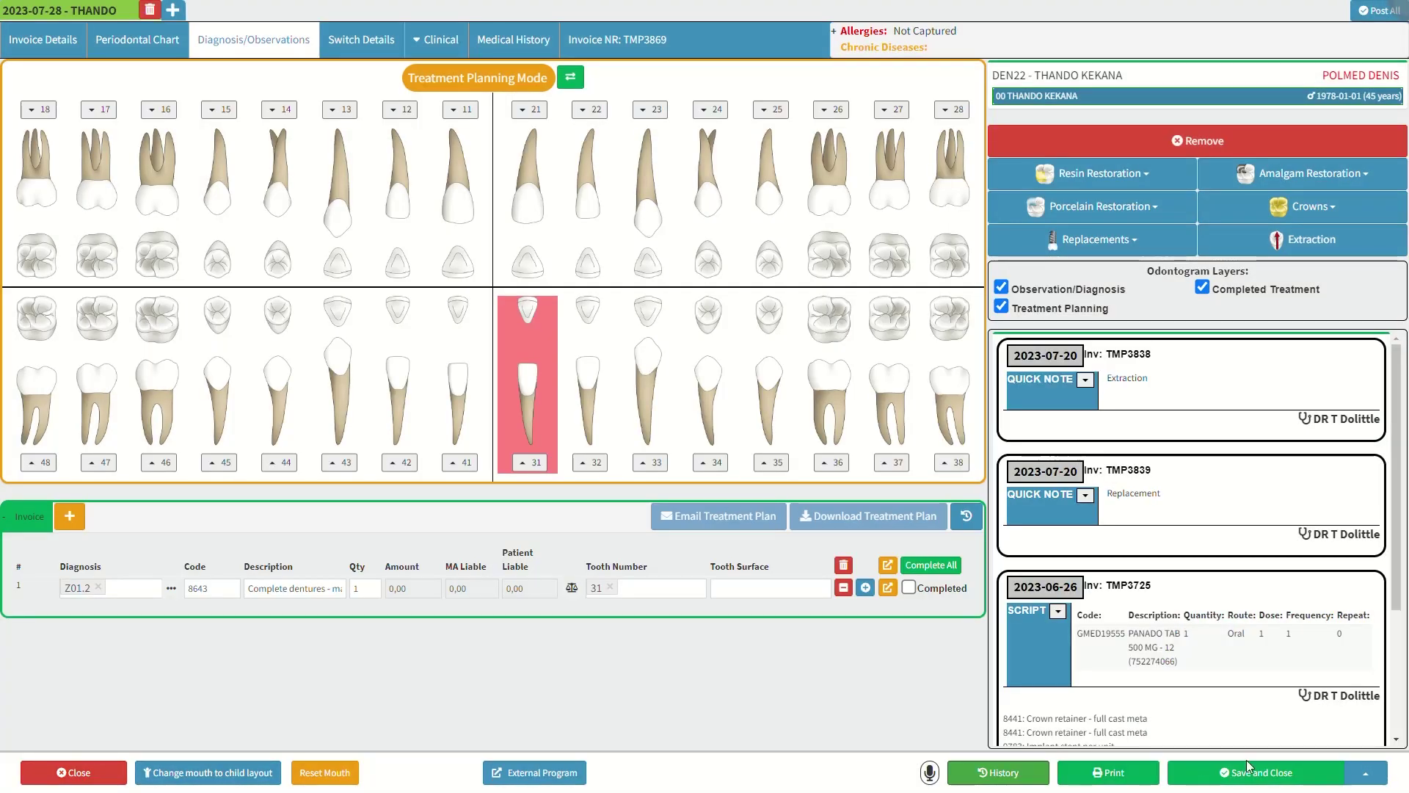
# Step: Use Save and Close to save the tooth 31 complete-dentures billing and close the record
pyautogui.click(1361, 774)
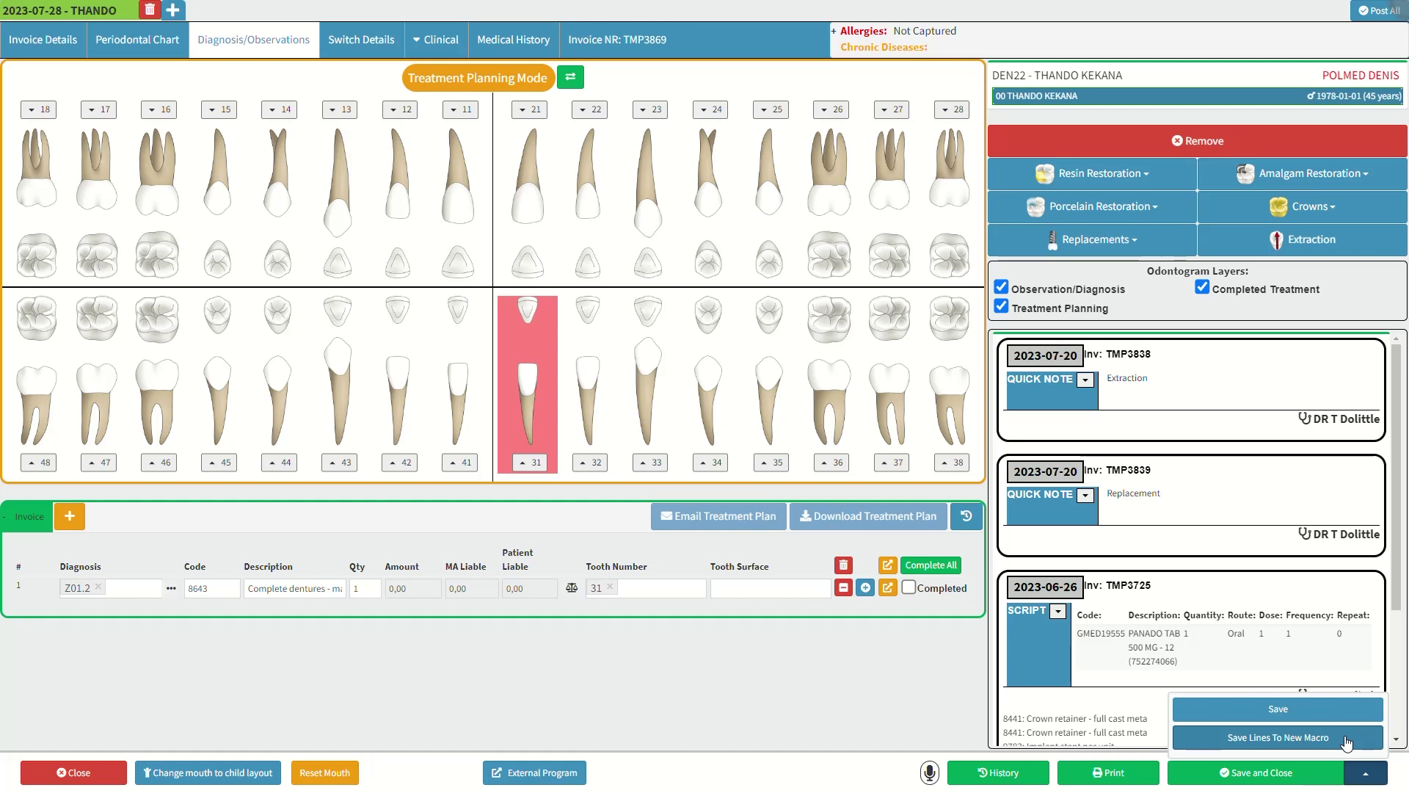
pyautogui.click(1314, 773)
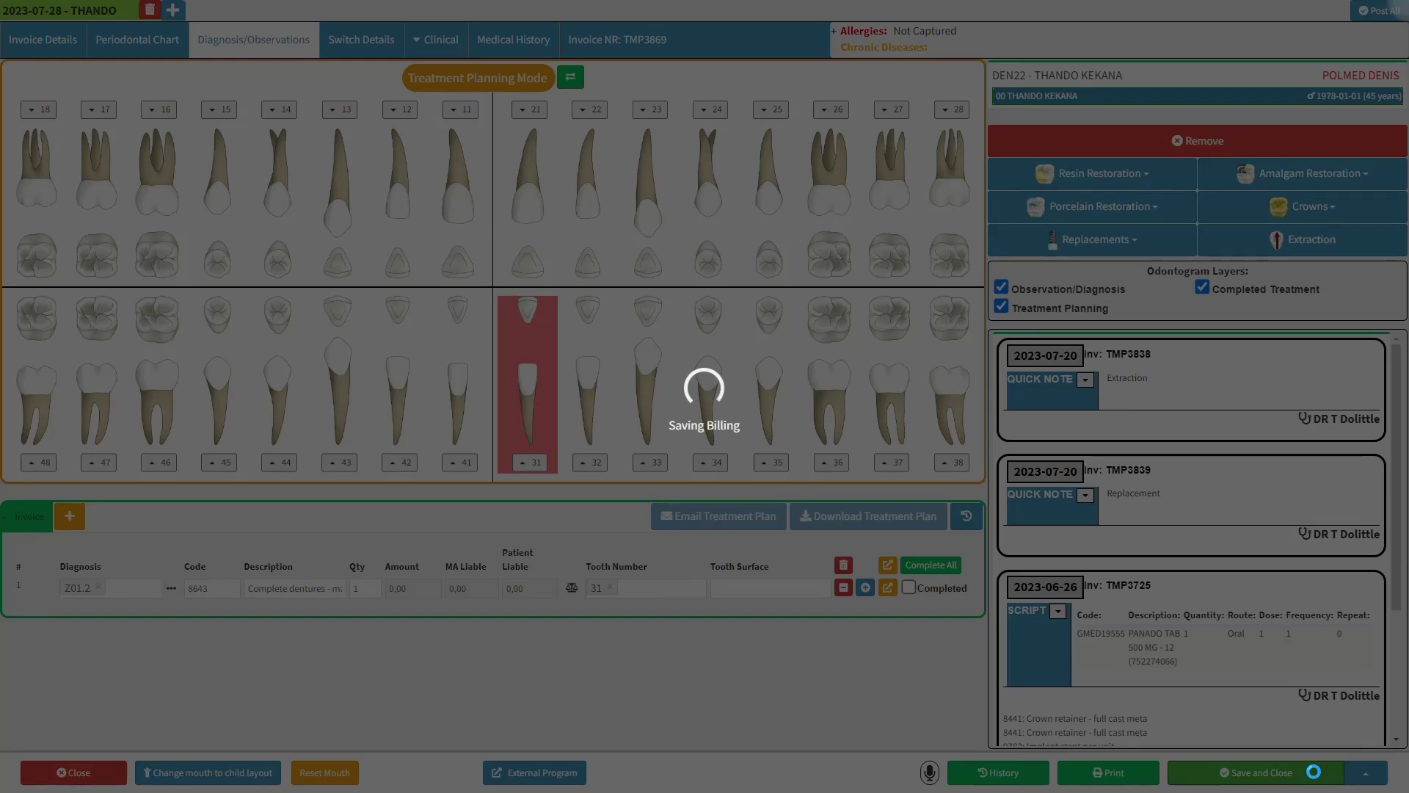